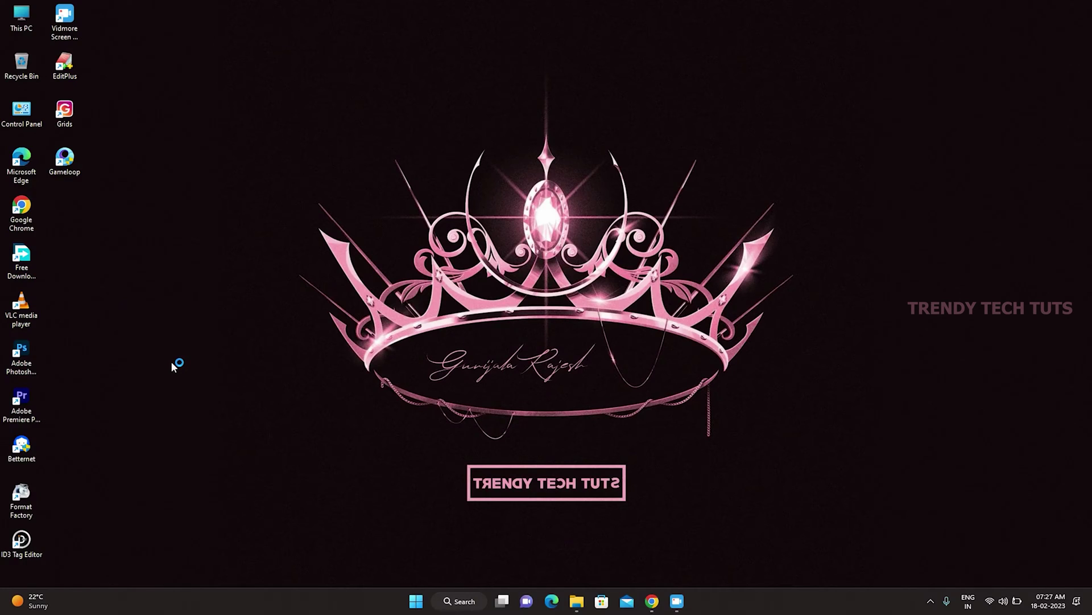
Step: Launch Photoshop and create a new 1920 x 1080 document from the HDTV 1080p preset
left_click_drag(173, 368, 186, 381)
double_click(21, 356)
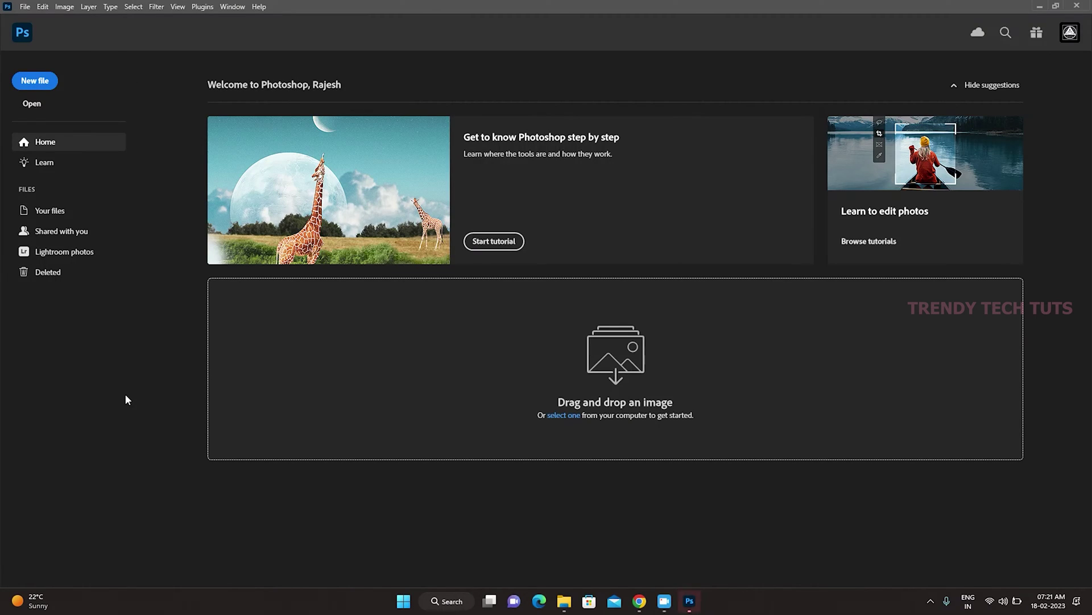
left_click(32, 82)
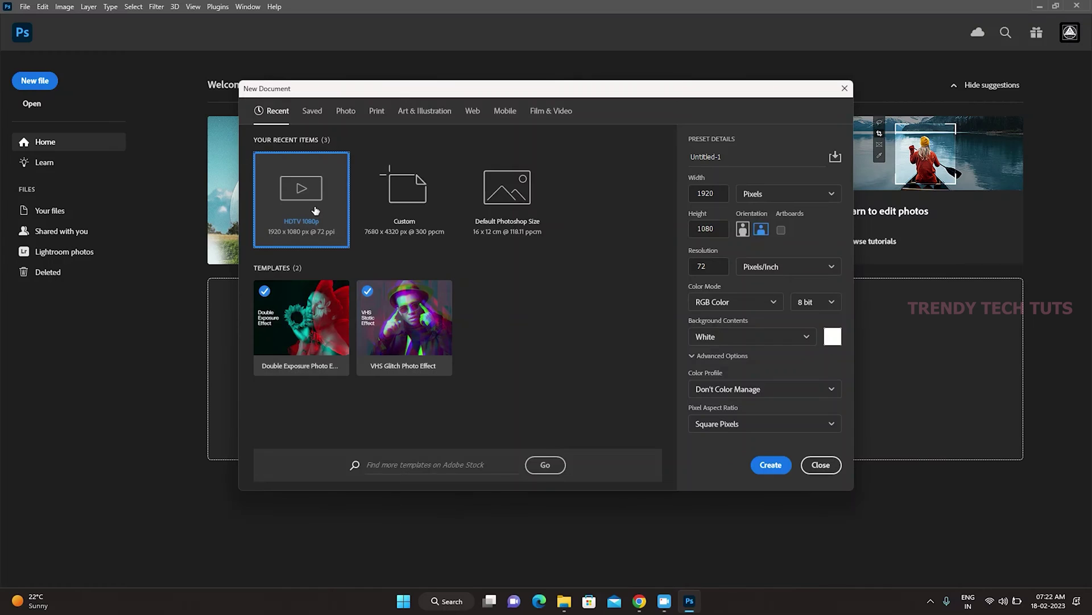
double_click(316, 211)
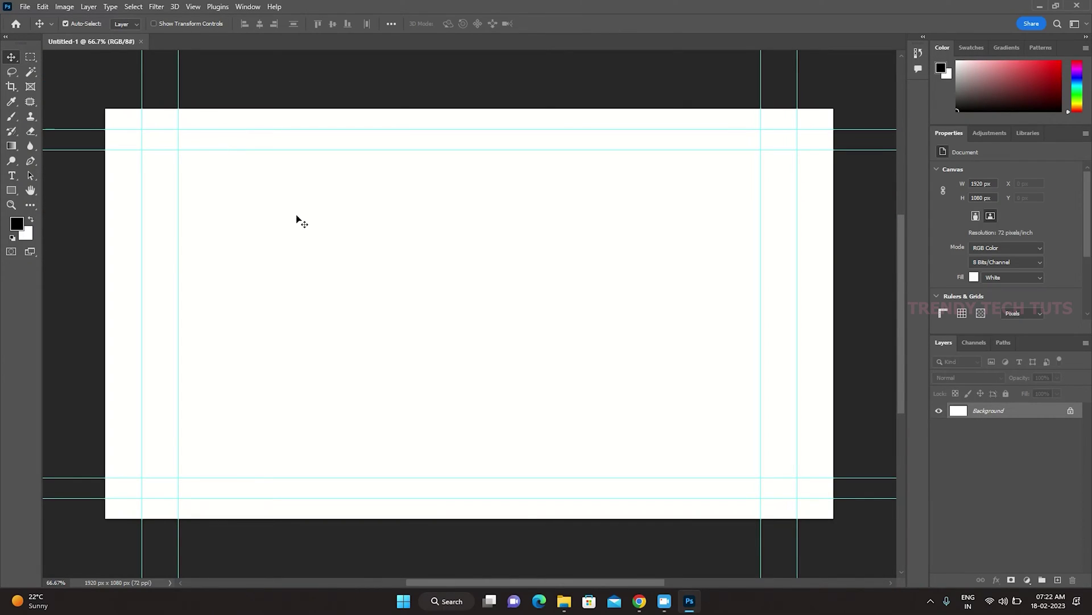
Step: Open Neural Filters and check the downloads for Smart Portrait, Makeup Transfer, Landscape Mixer and Style Transfer
left_click(157, 8)
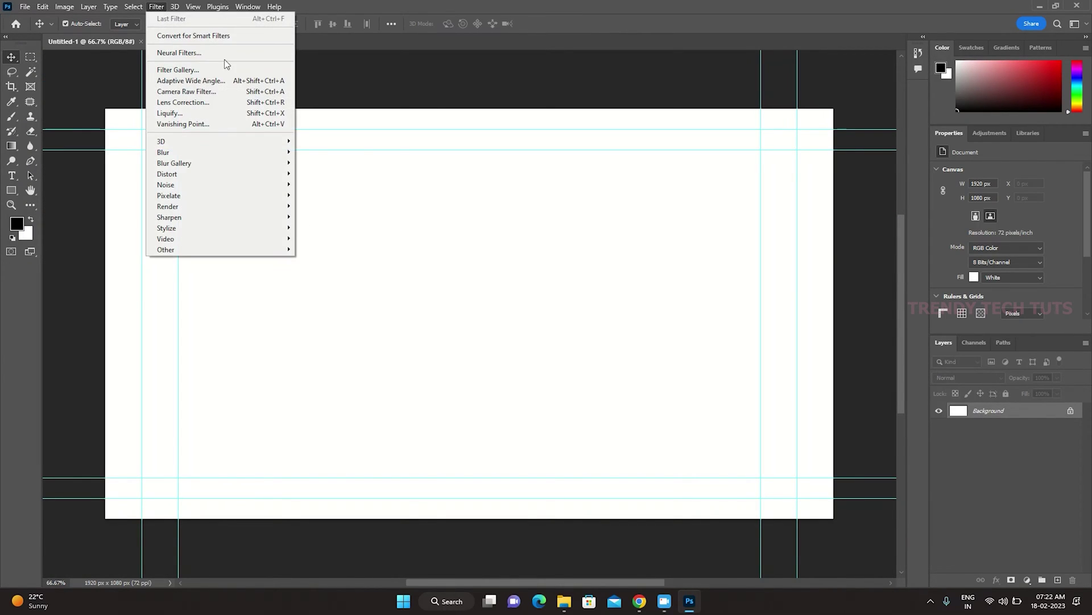
left_click(214, 54)
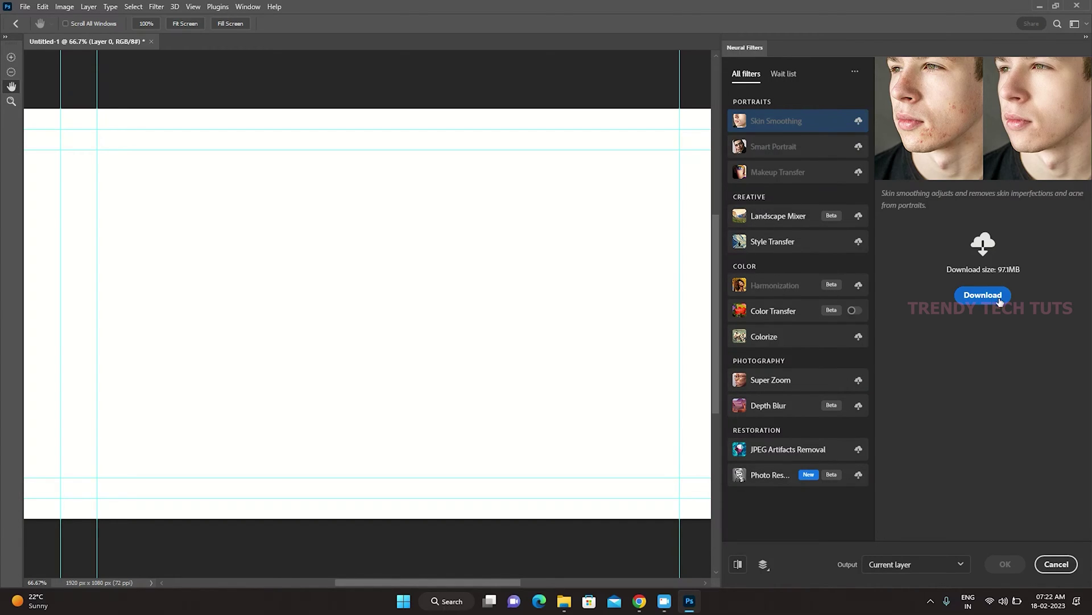
left_click(796, 147)
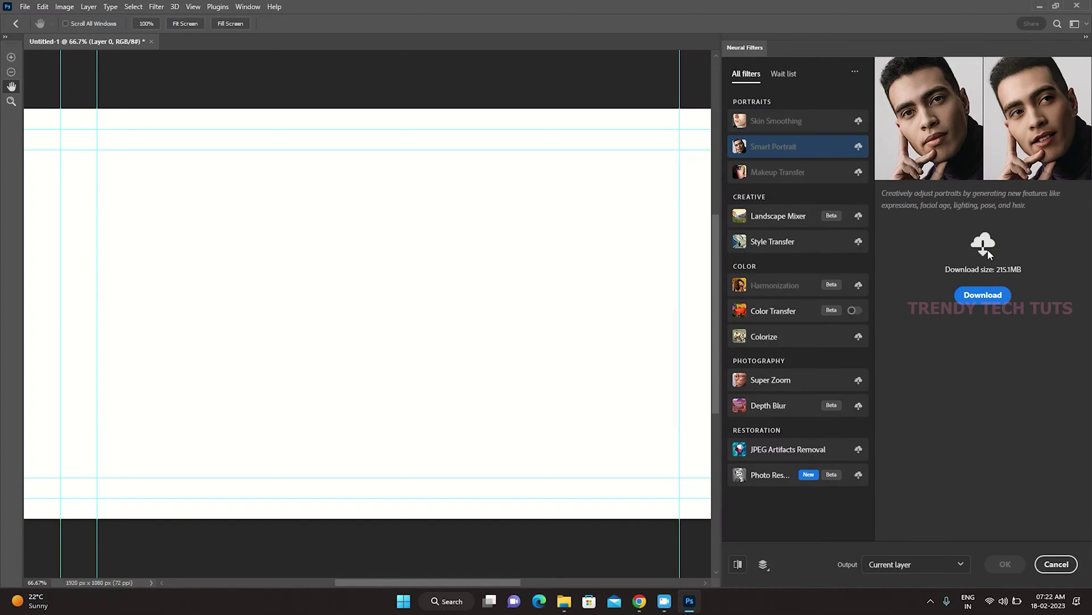
left_click(814, 180)
left_click(813, 222)
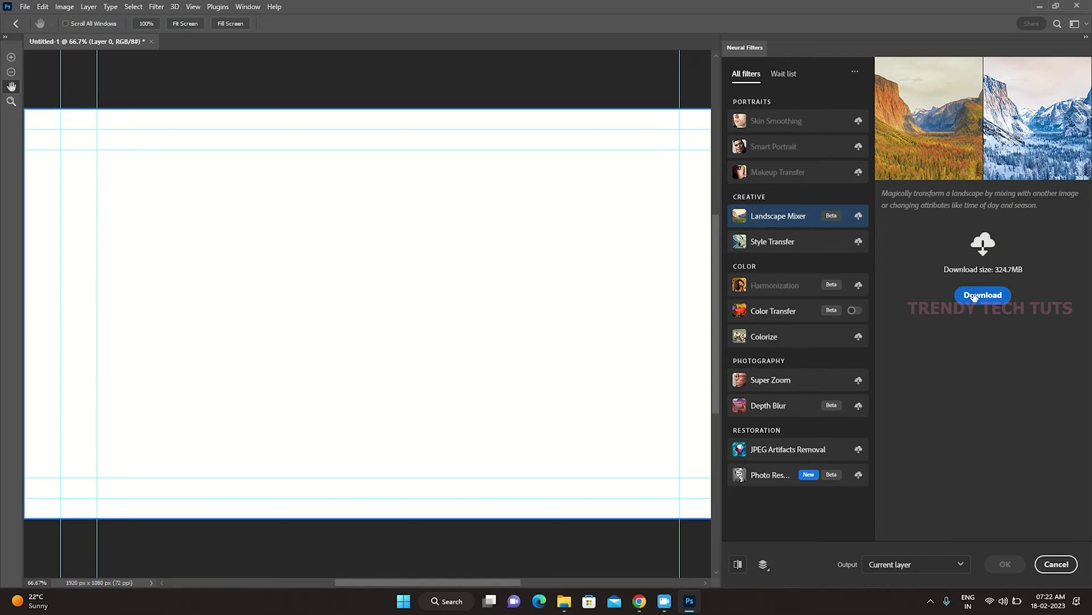
left_click(799, 247)
Step: Check Harmonization, Colorize, Super Zoom, Depth Blur, JPEG Artifacts Removal and Photo Restoration downloads
left_click(802, 286)
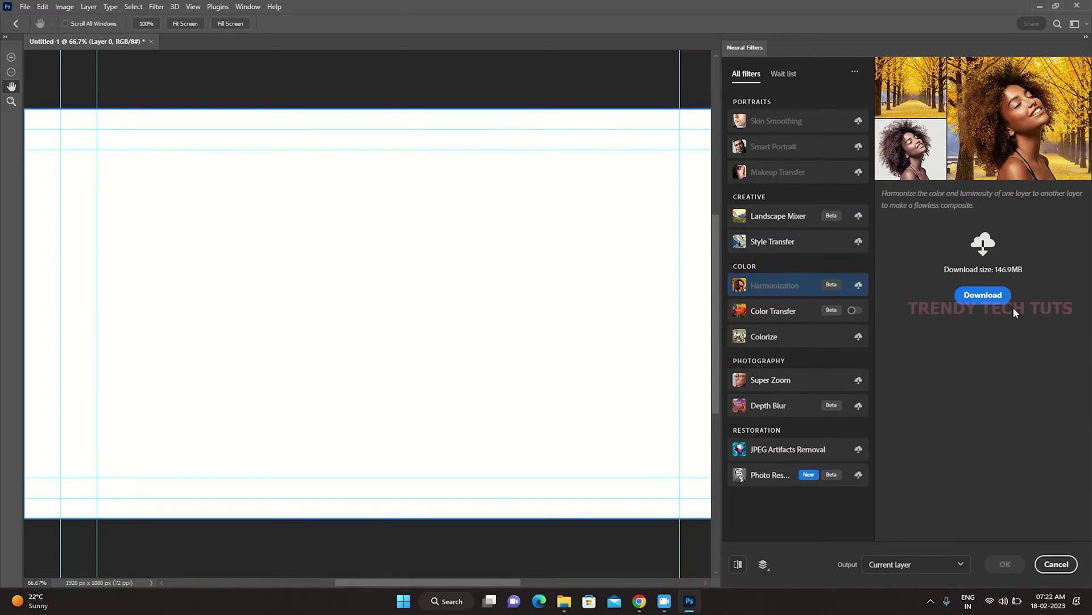
left_click(805, 338)
left_click(829, 380)
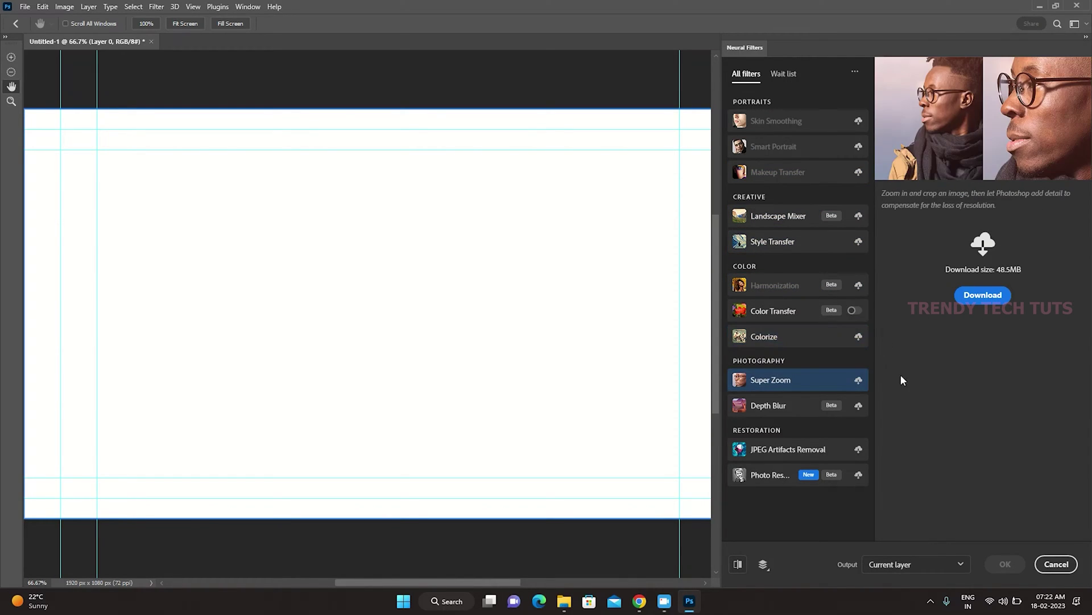
left_click(818, 409)
left_click(825, 450)
left_click(828, 476)
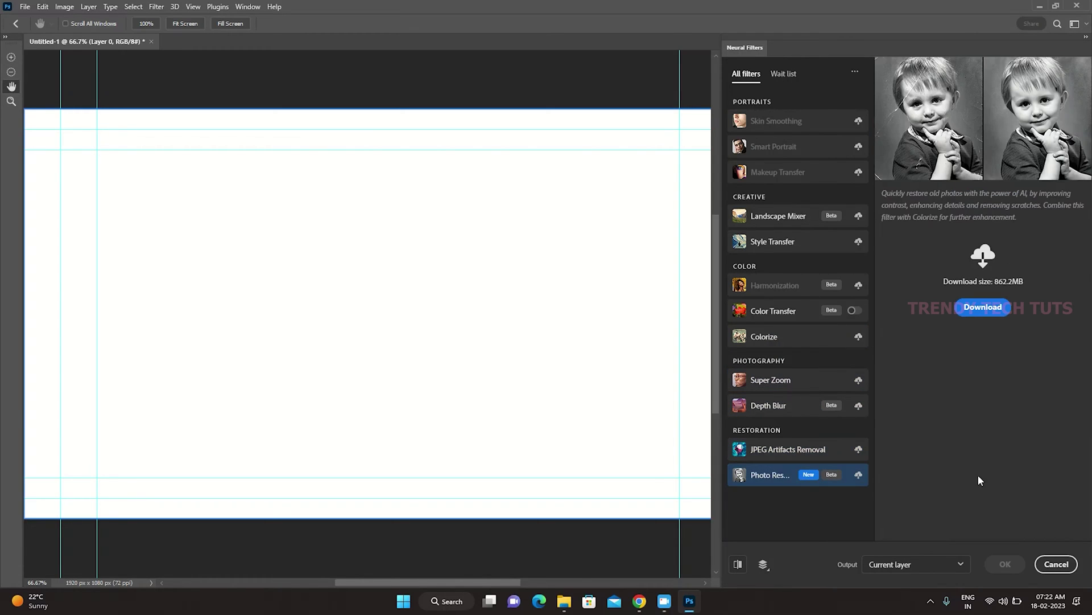
Step: Cancel Neural Filters, quit Photoshop and dismiss the Creative Cloud repair prompt
left_click(1056, 564)
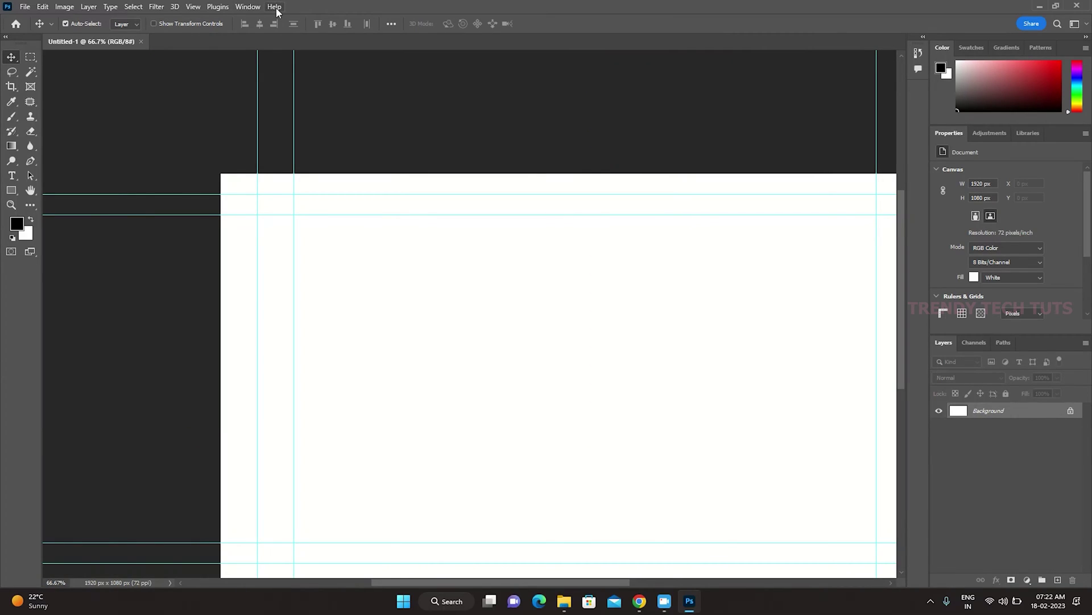
left_click(275, 7)
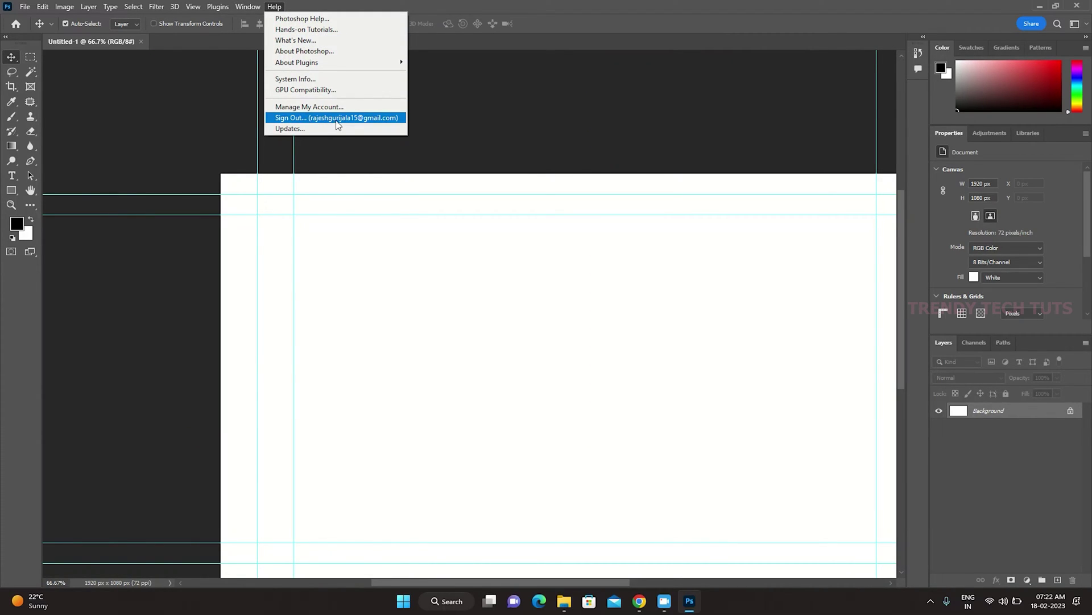
left_click(498, 106)
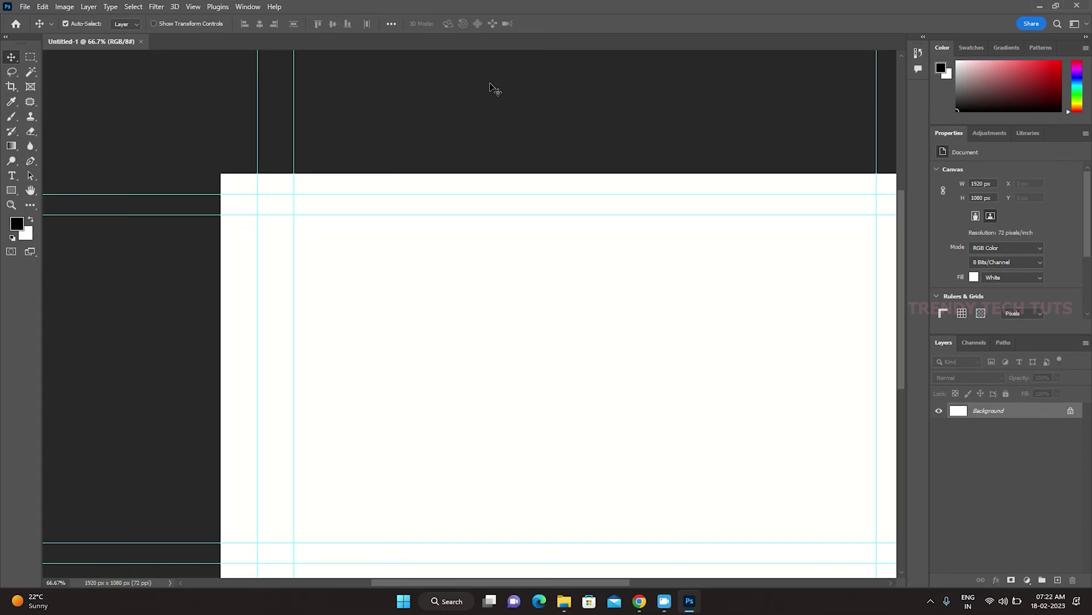
left_click(1075, 7)
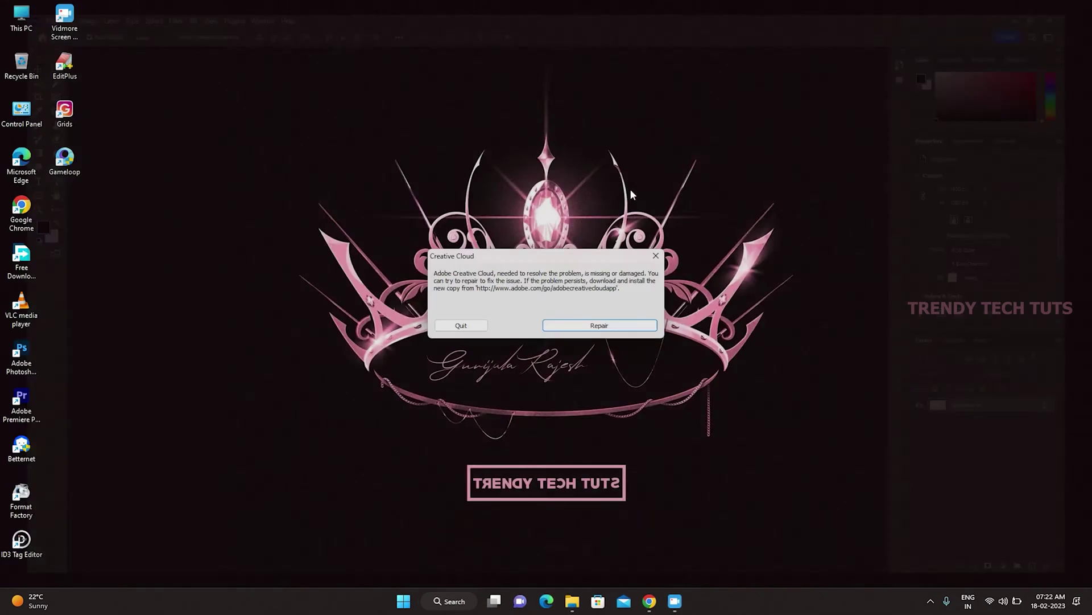
left_click(460, 324)
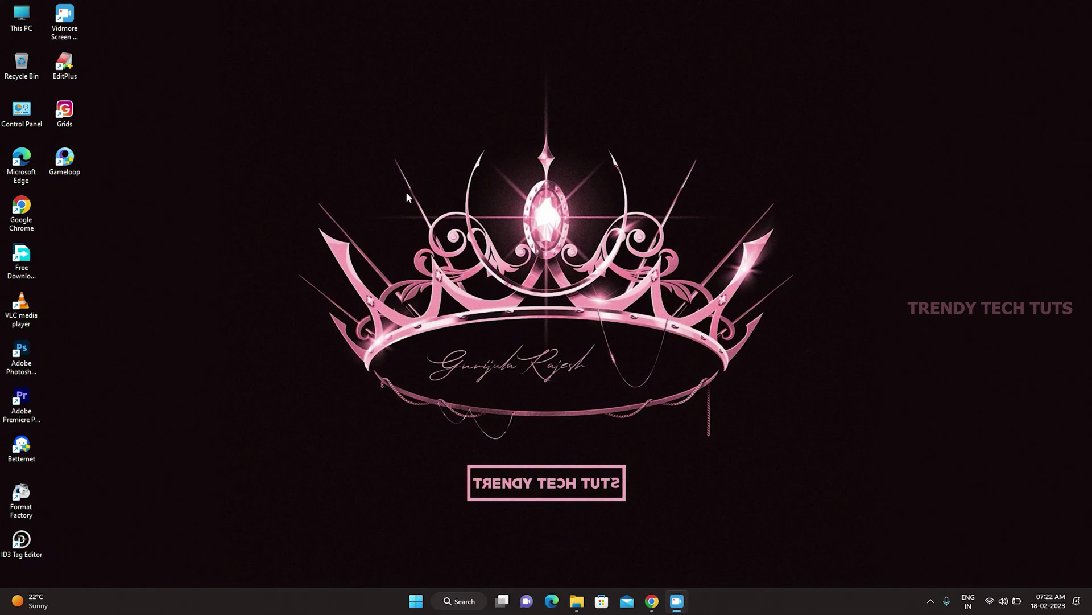
Step: Refresh the desktop and bring back the File Explorer window on the Music folder
right_click(239, 221)
left_click(242, 228)
left_click(581, 601)
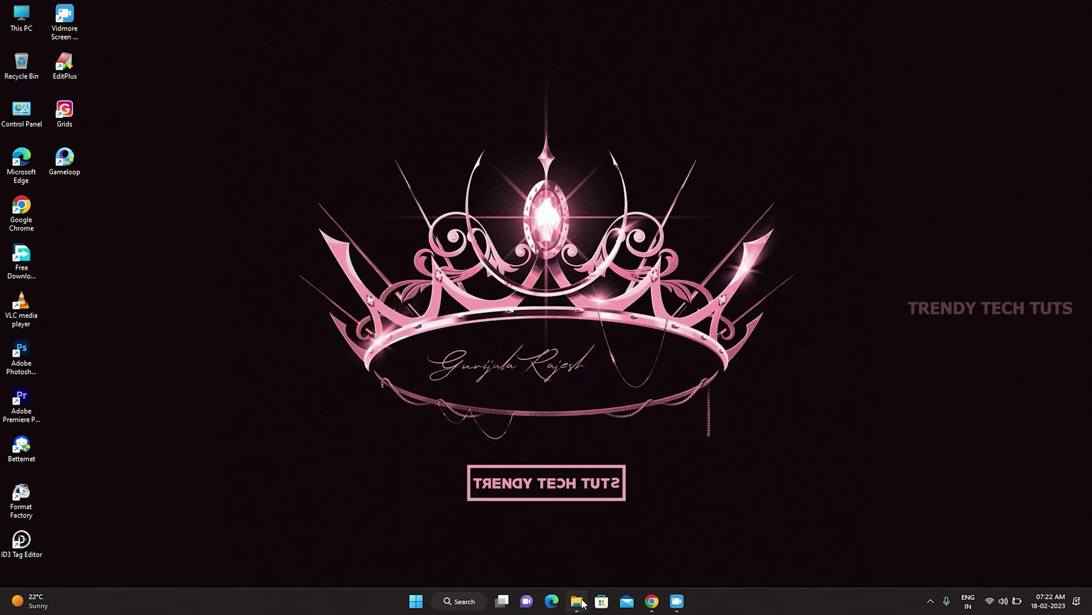
Step: Open a new Explorer tab on Local Disk (C:) and turn on hidden items
mouse_move(130, 130)
left_mouse_down()
mouse_move(296, 225)
mouse_move(290, 246)
mouse_move(199, 215)
mouse_move(141, 137)
left_mouse_up()
right_click(122, 124)
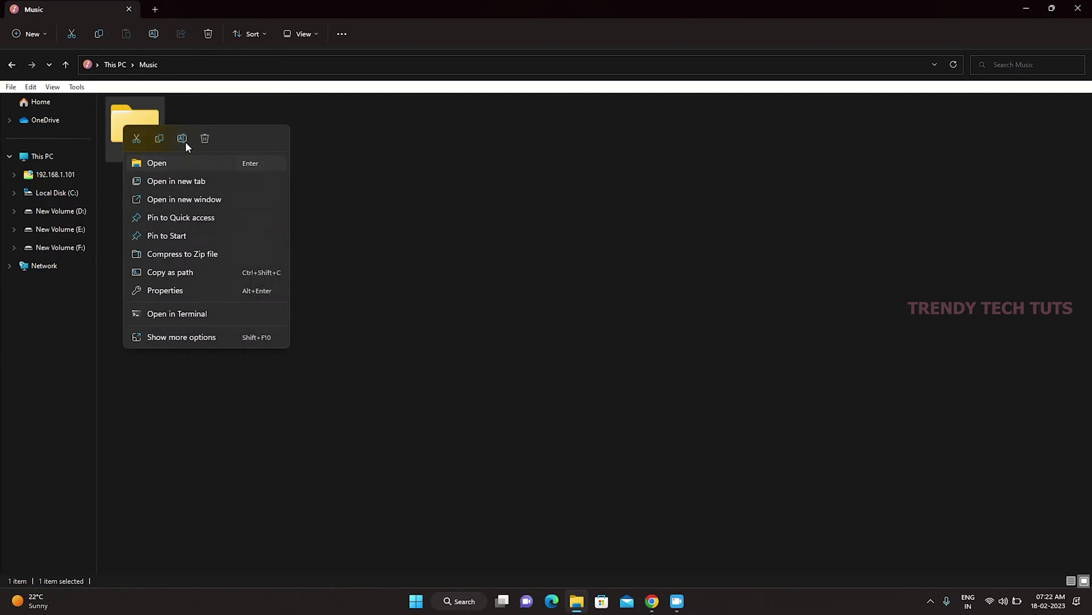
left_click(162, 137)
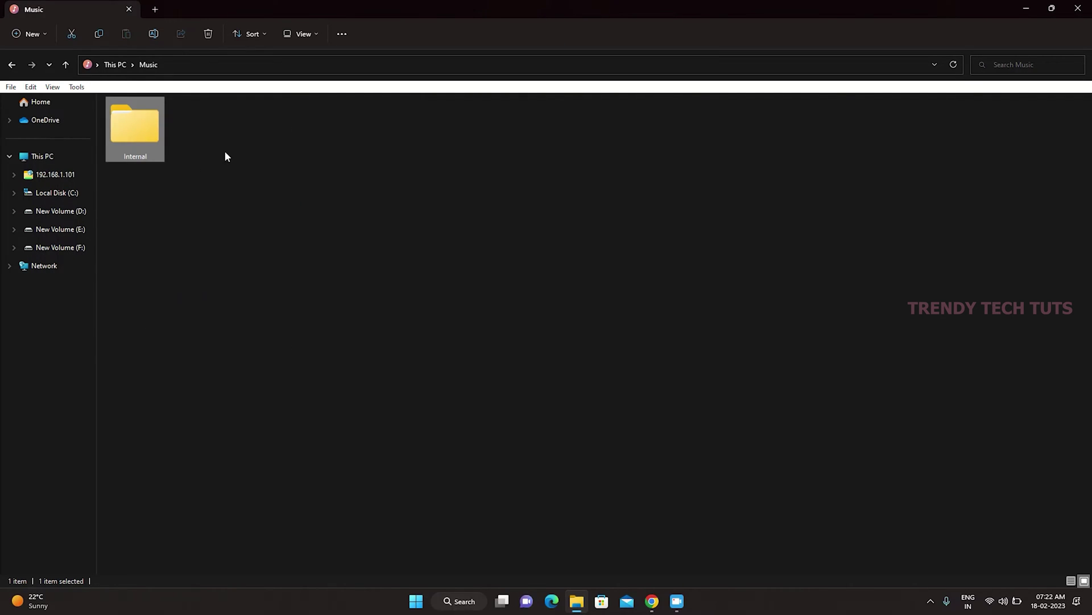
left_click(155, 8)
left_click(45, 145)
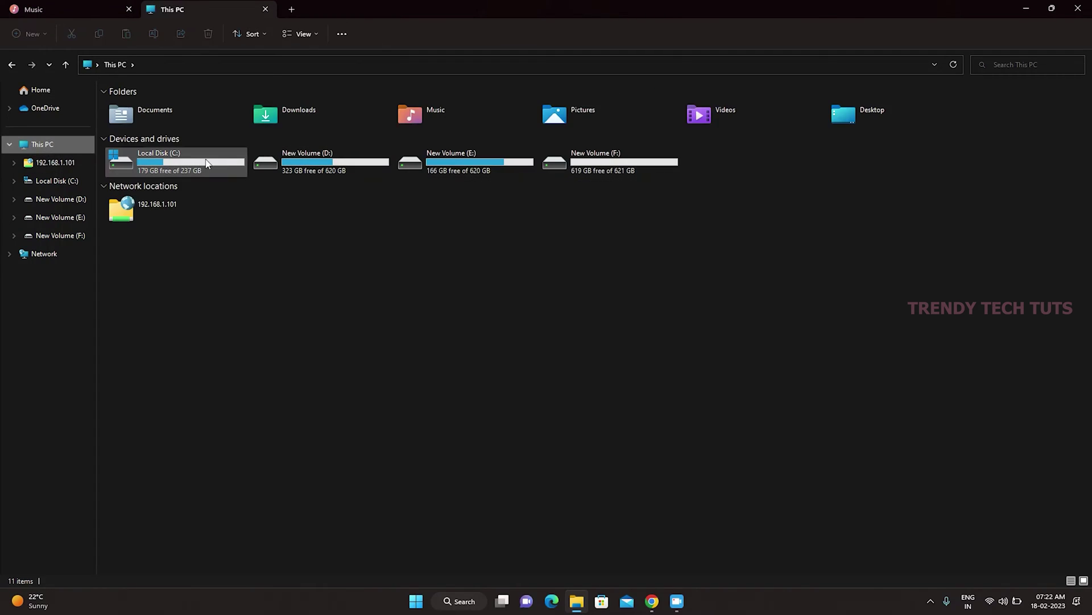
double_click(194, 163)
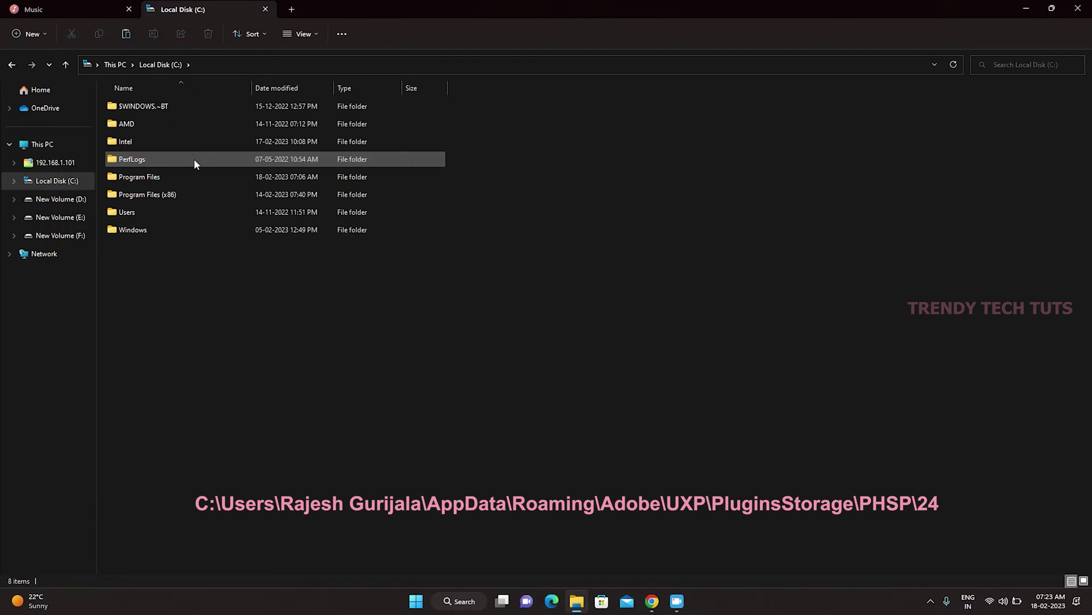
left_click(172, 179)
left_click(314, 34)
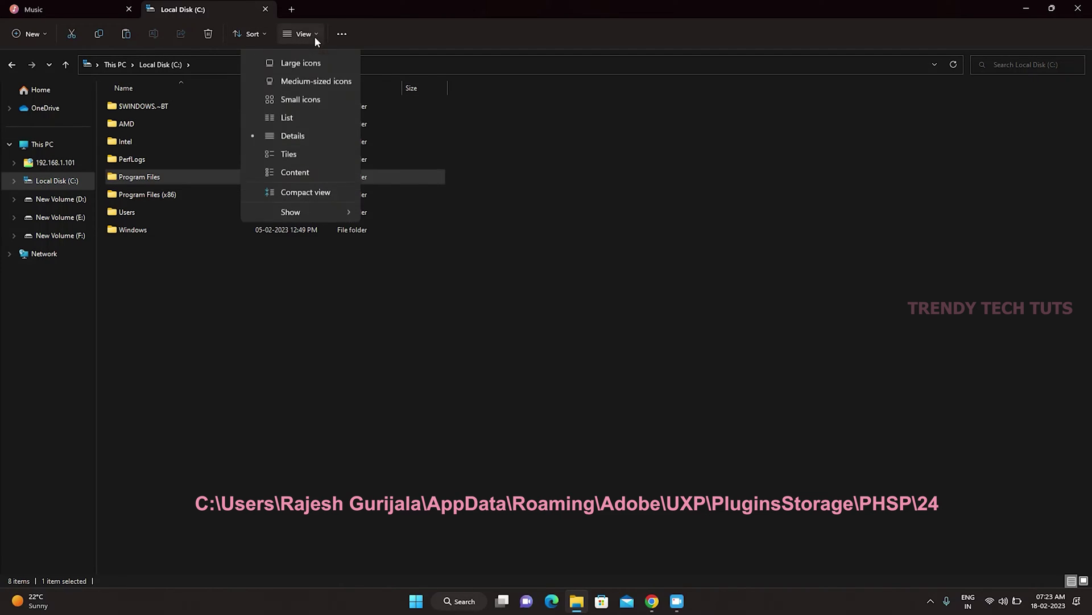
mouse_move(313, 229)
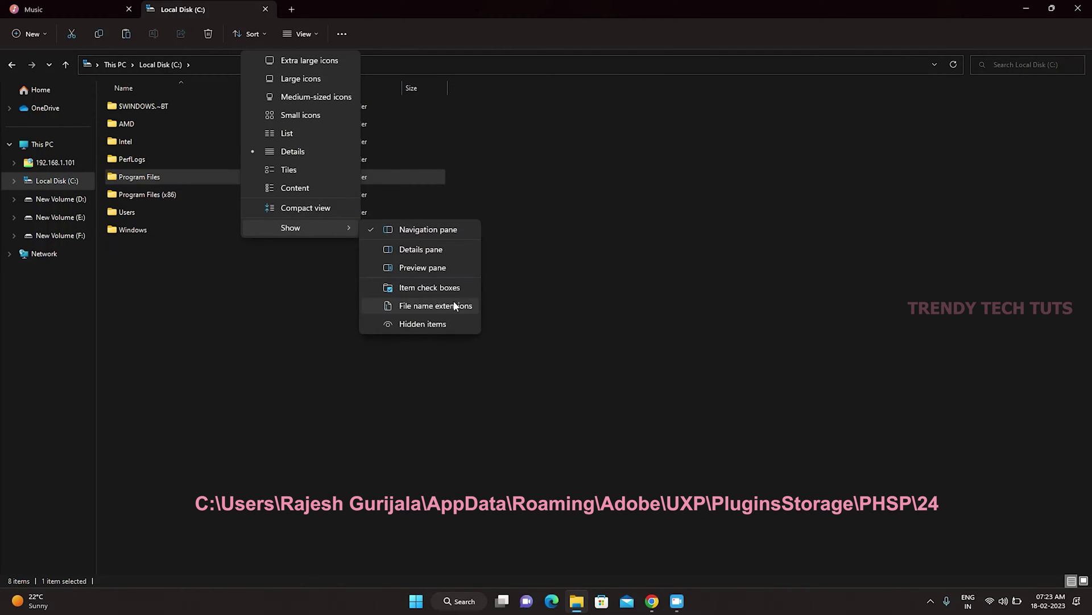
left_click(409, 324)
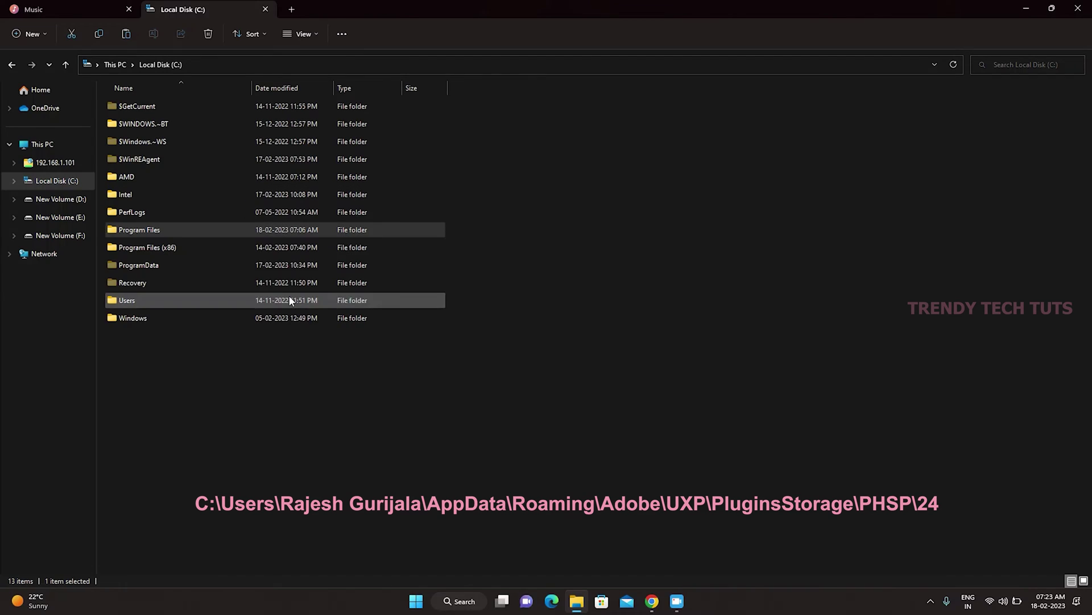
Step: Navigate into C:\Users\user\AppData\Roaming\Adobe
left_click(149, 301)
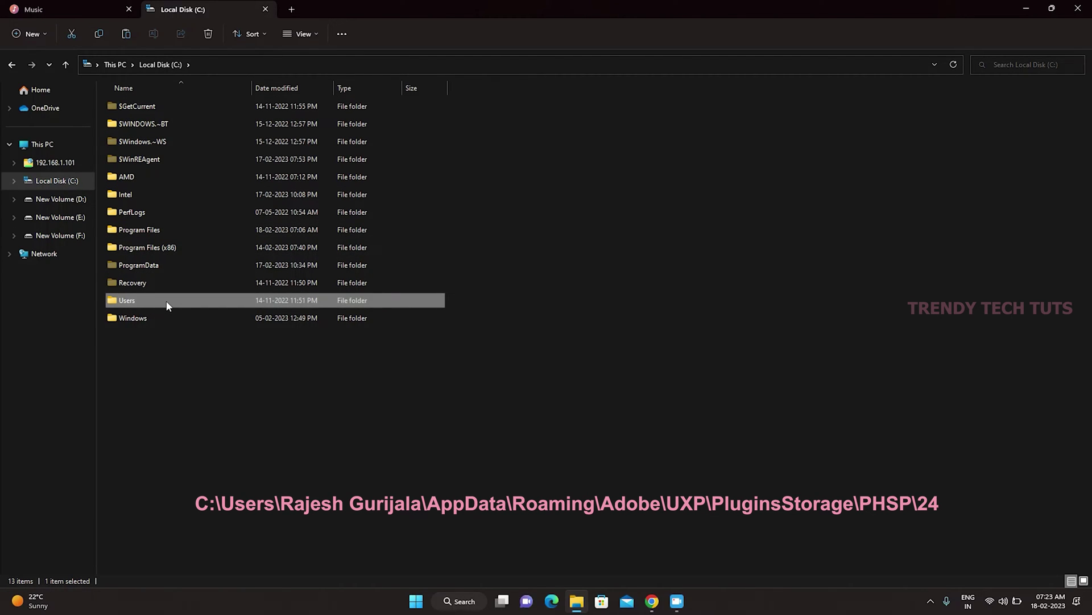
double_click(167, 305)
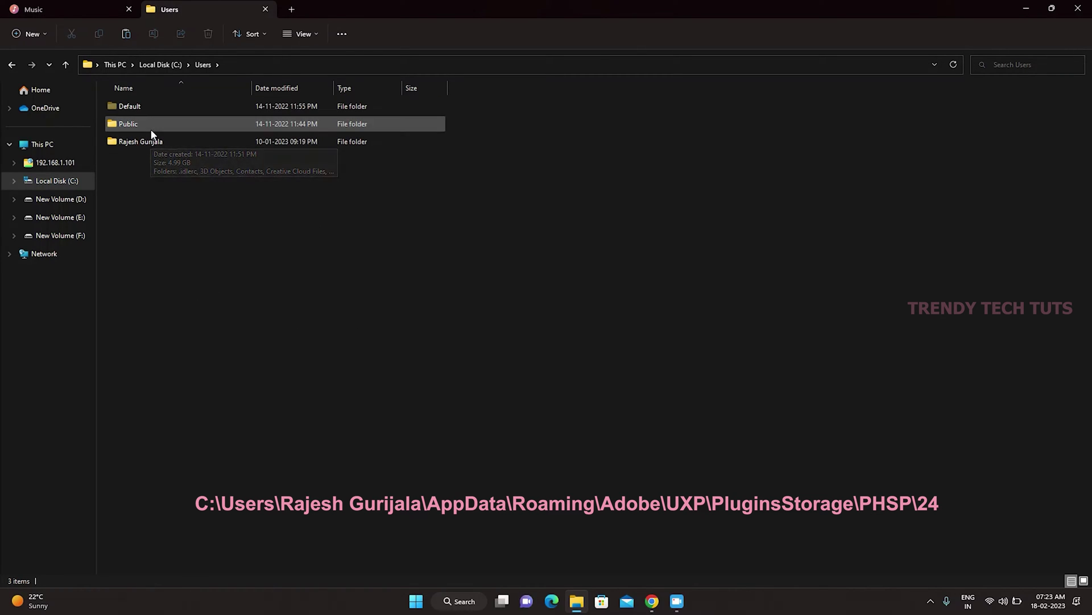
left_click(151, 140)
double_click(151, 140)
double_click(140, 141)
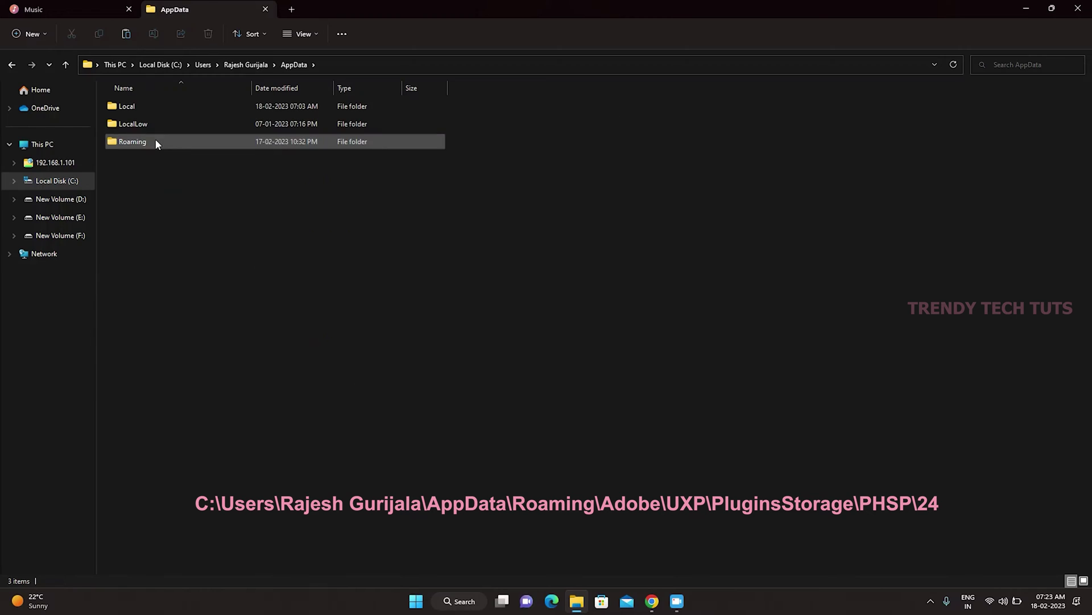
double_click(155, 140)
double_click(151, 123)
Step: Open UXP\PluginsStorage\PHSP\24 and clear the selection inside it
double_click(151, 515)
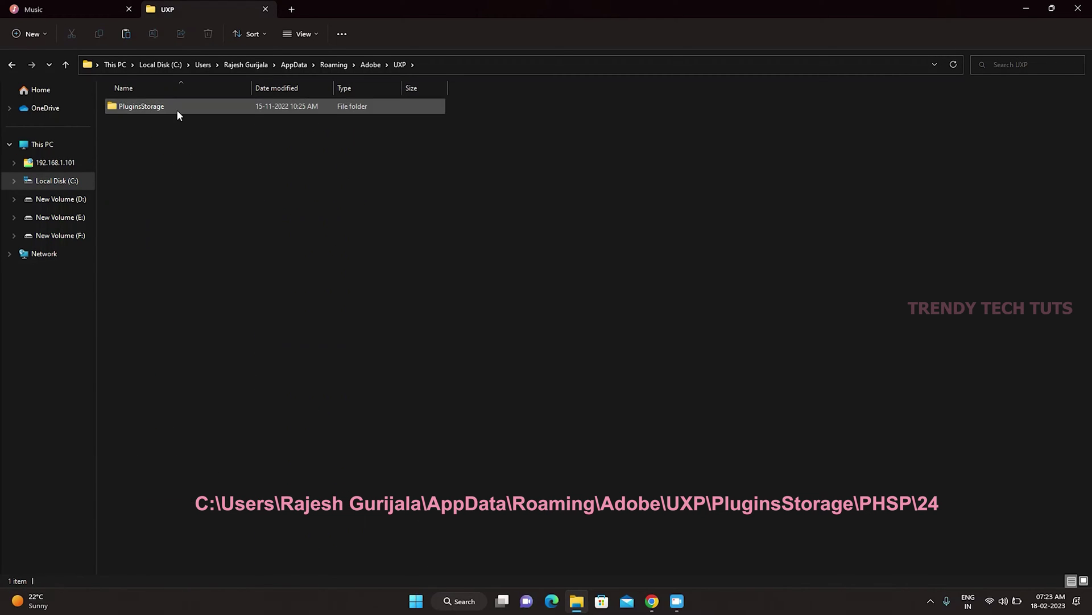
double_click(177, 111)
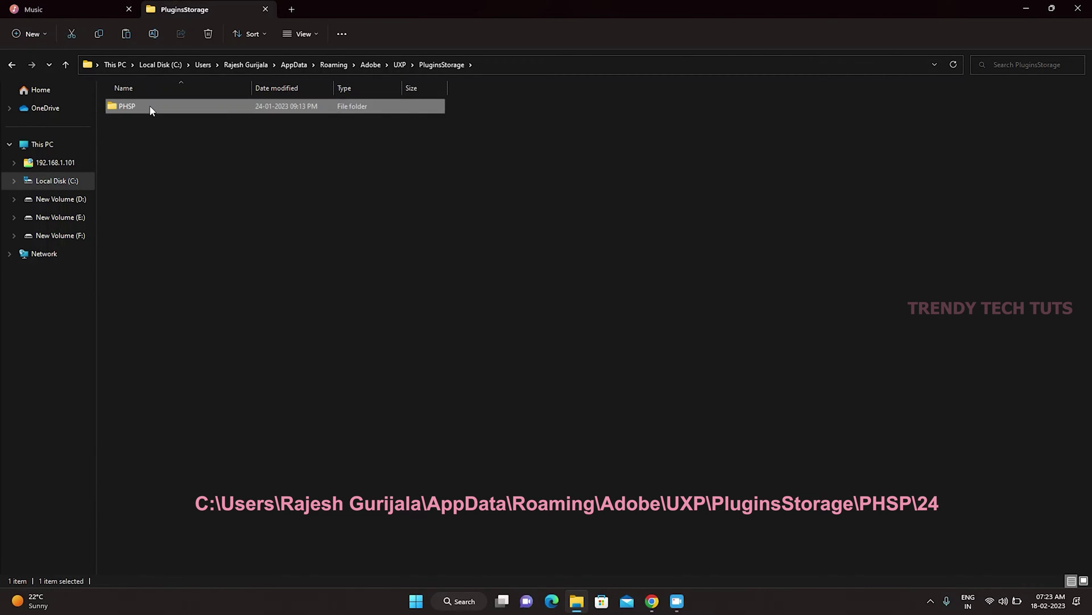
double_click(149, 108)
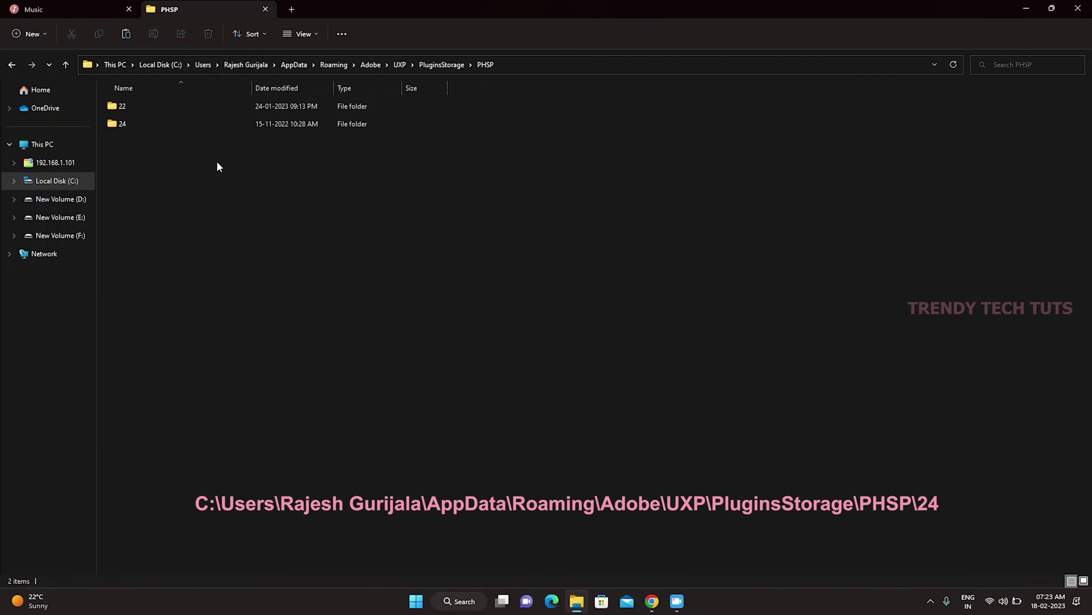
left_click(136, 122)
key("F2")
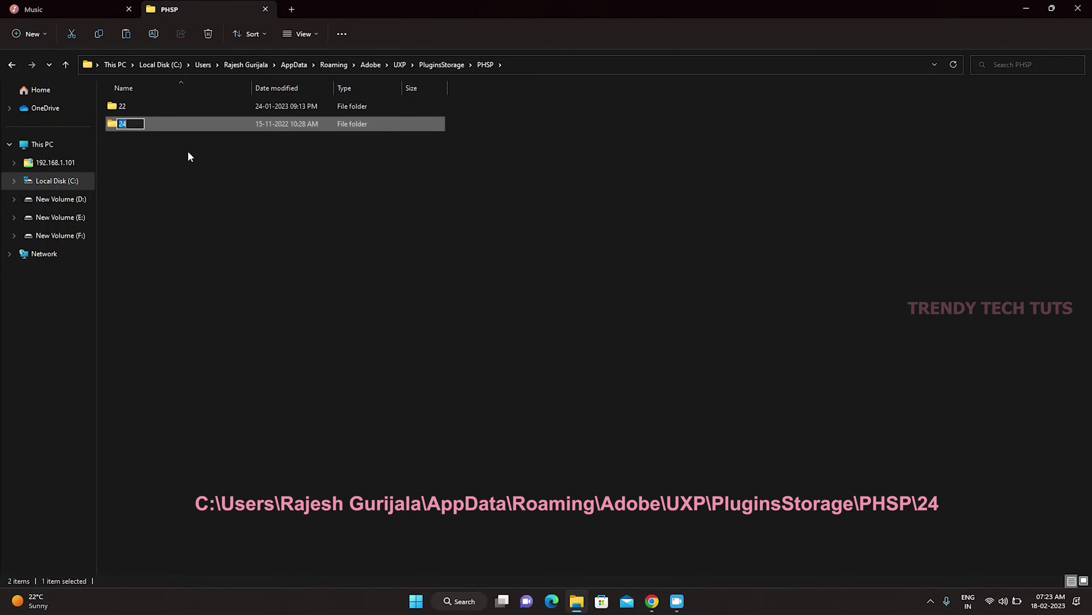
double_click(142, 123)
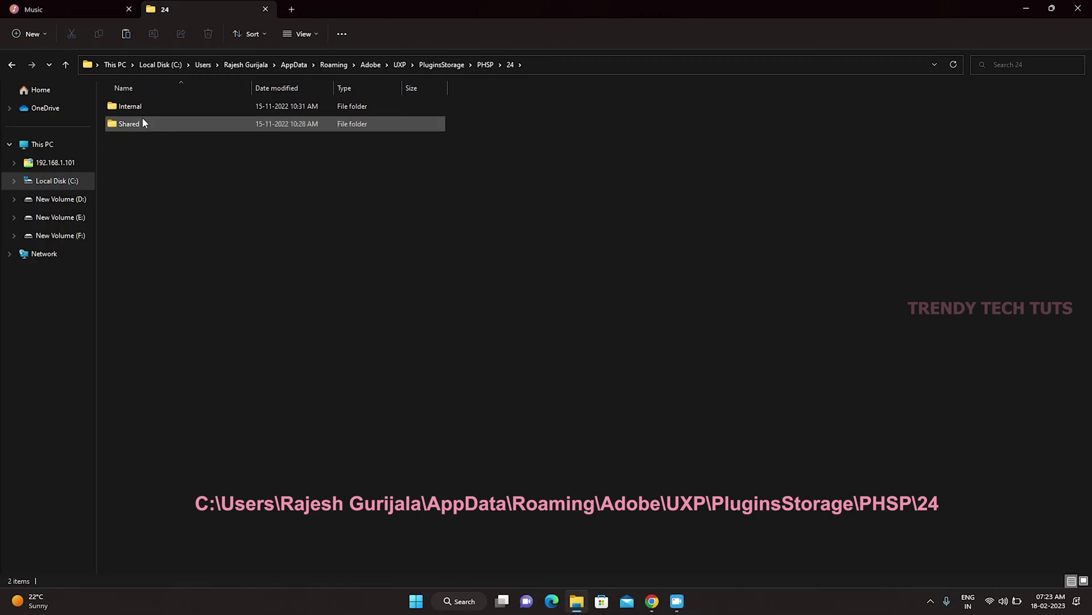
left_click(152, 108)
Step: Paste the 356 copied items into folder 24, replacing the 82 files with matching names
right_click(216, 197)
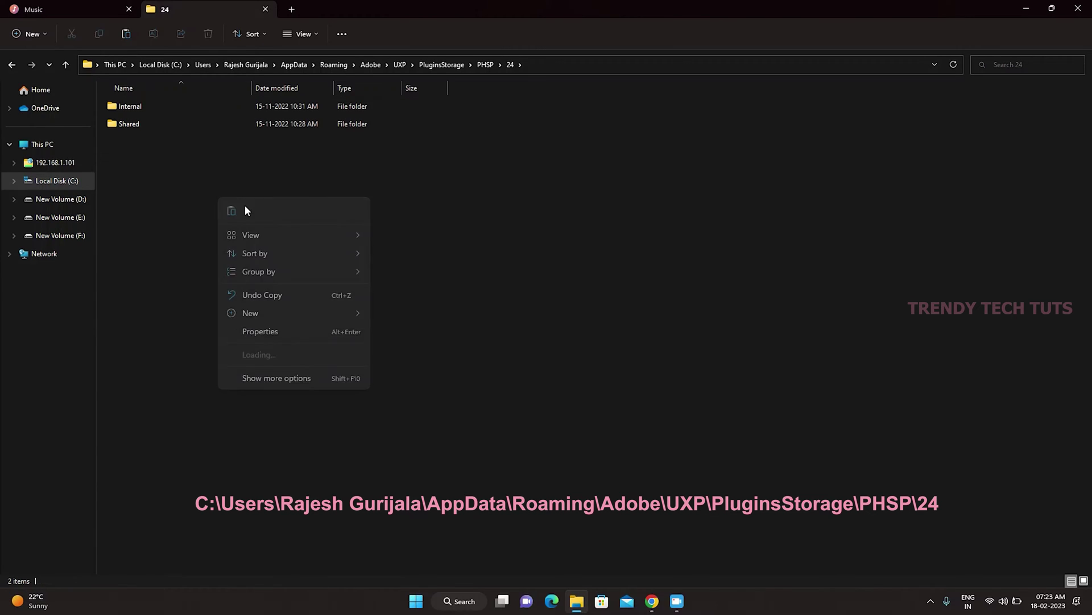
key("Escape")
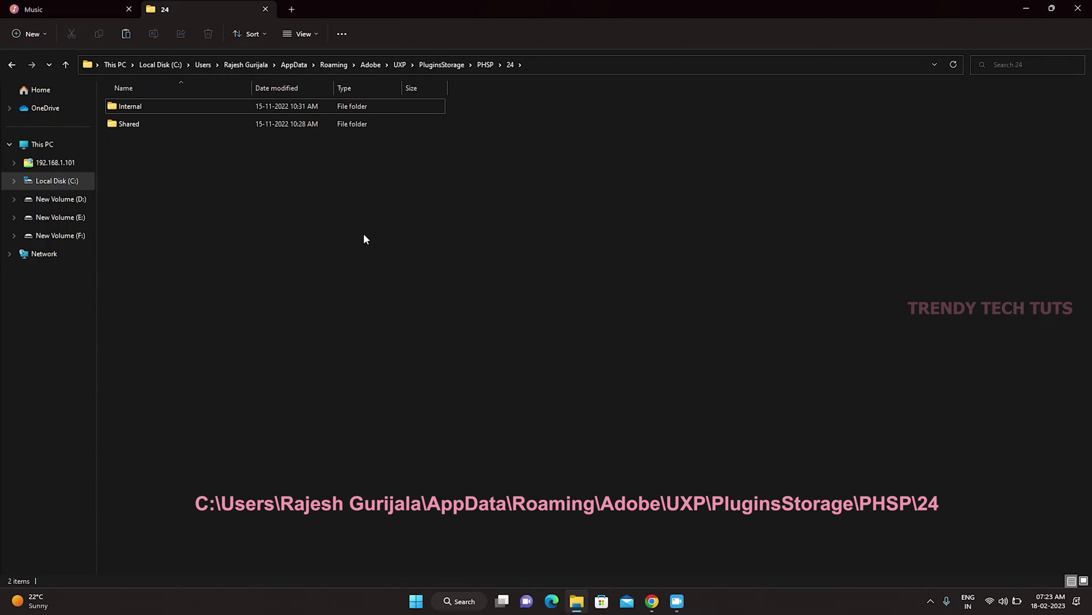
key("ctrl+v")
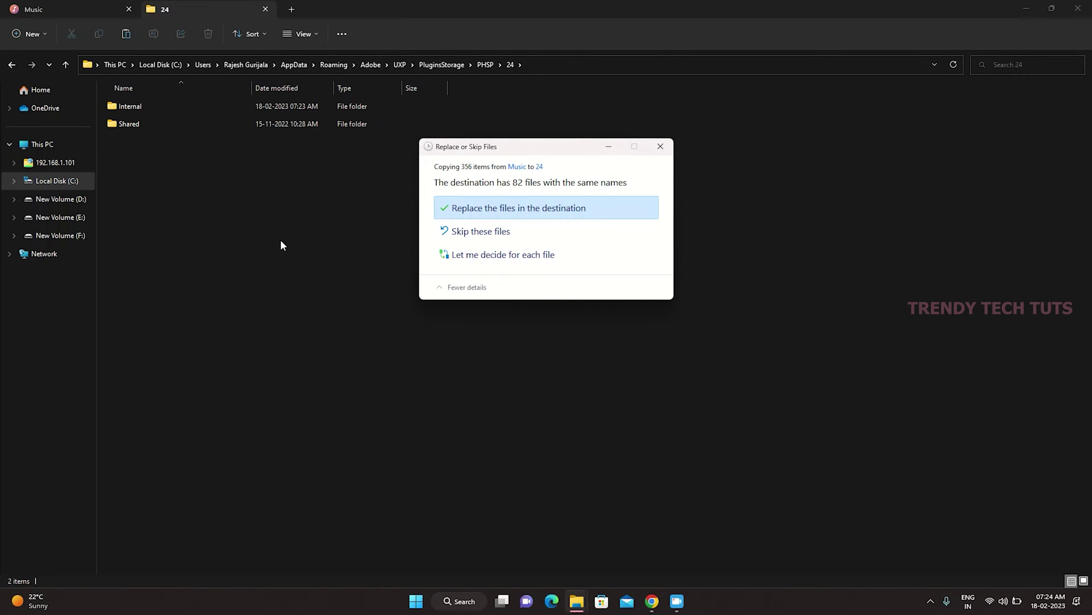
left_click(534, 215)
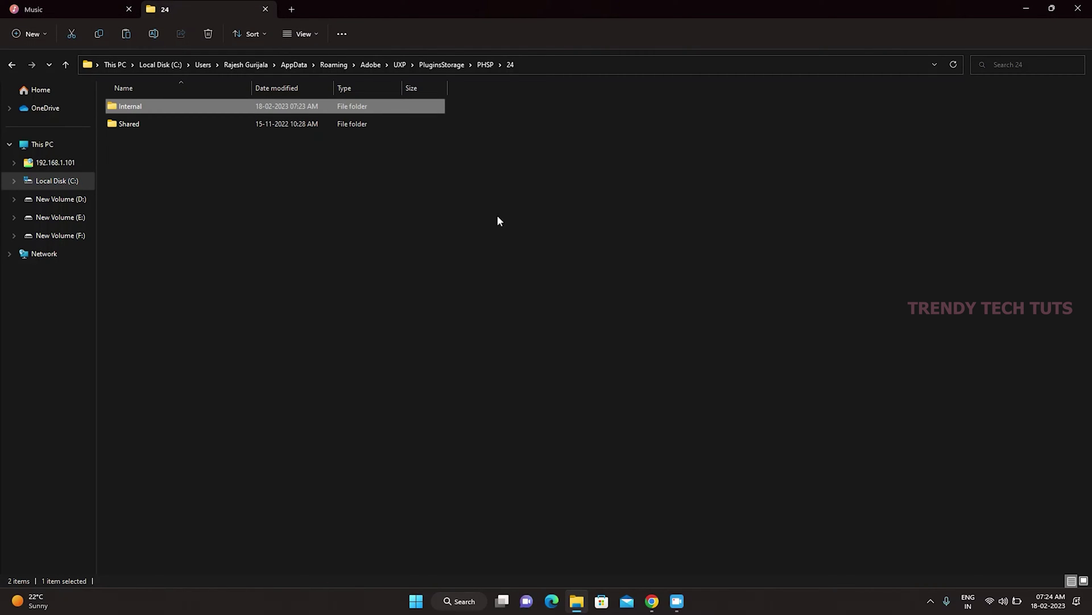
left_click(481, 217)
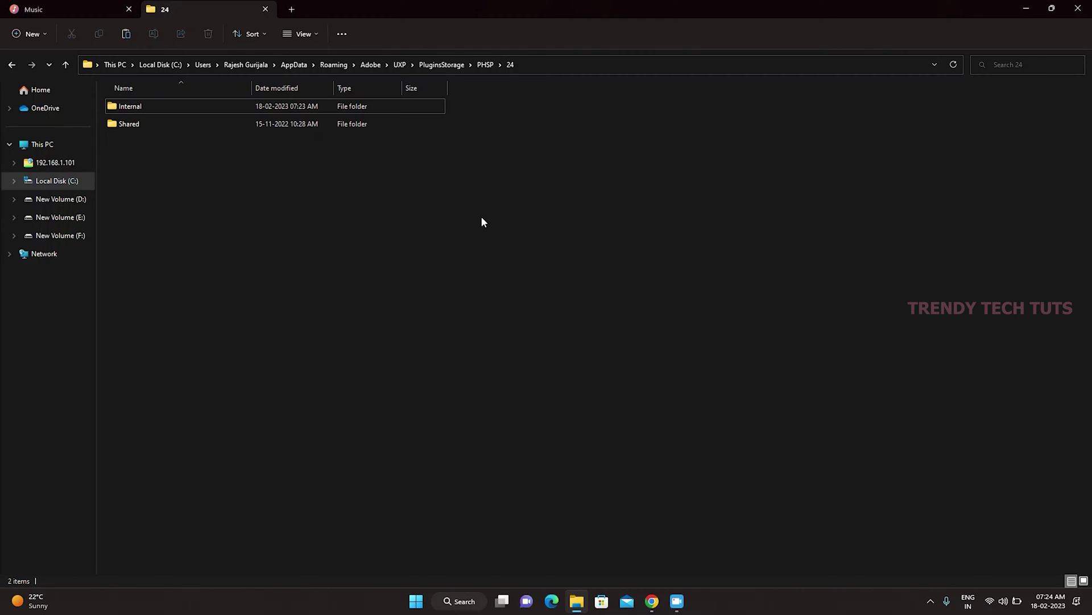
Step: Minimize Explorer, refresh the desktop and launch Adobe Photoshop 2023
left_click(1026, 8)
right_click(462, 146)
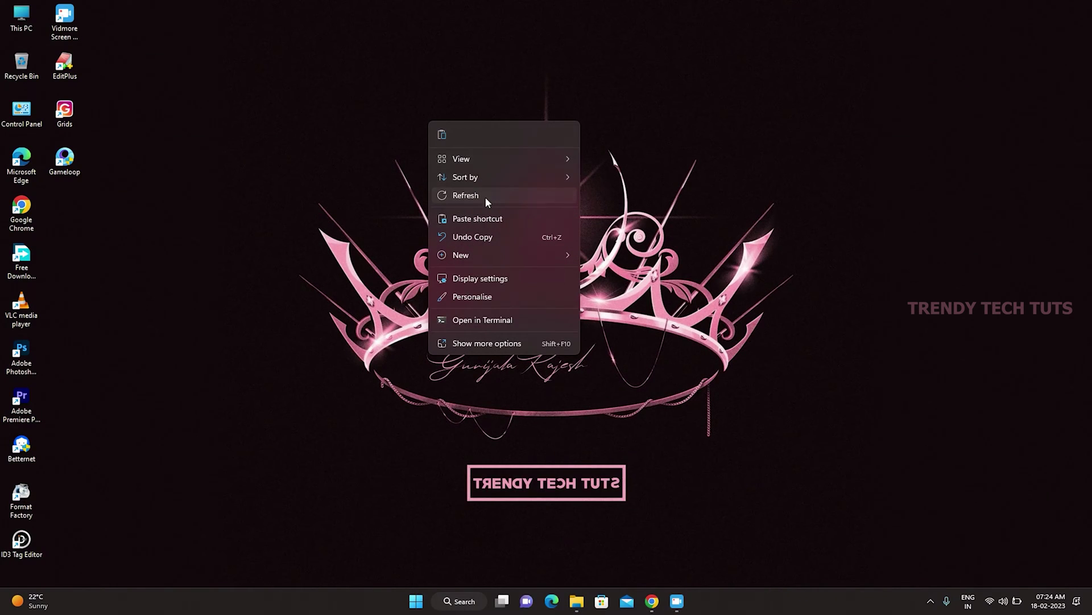
left_click(486, 195)
double_click(30, 355)
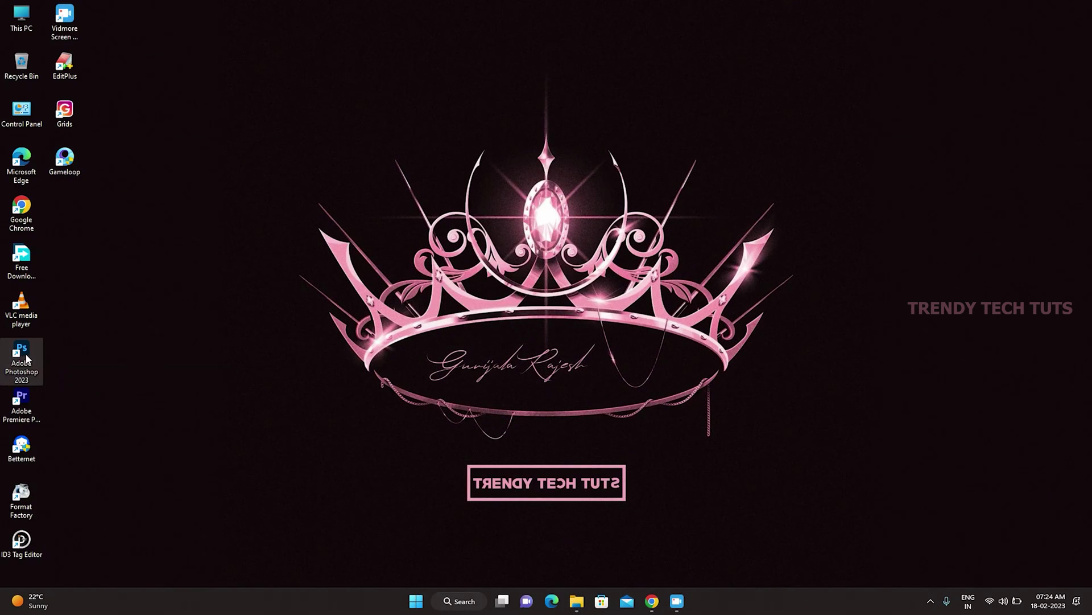
Step: Cancel the accidental rename of the Photoshop shortcut and refresh the desktop again
right_click(30, 347)
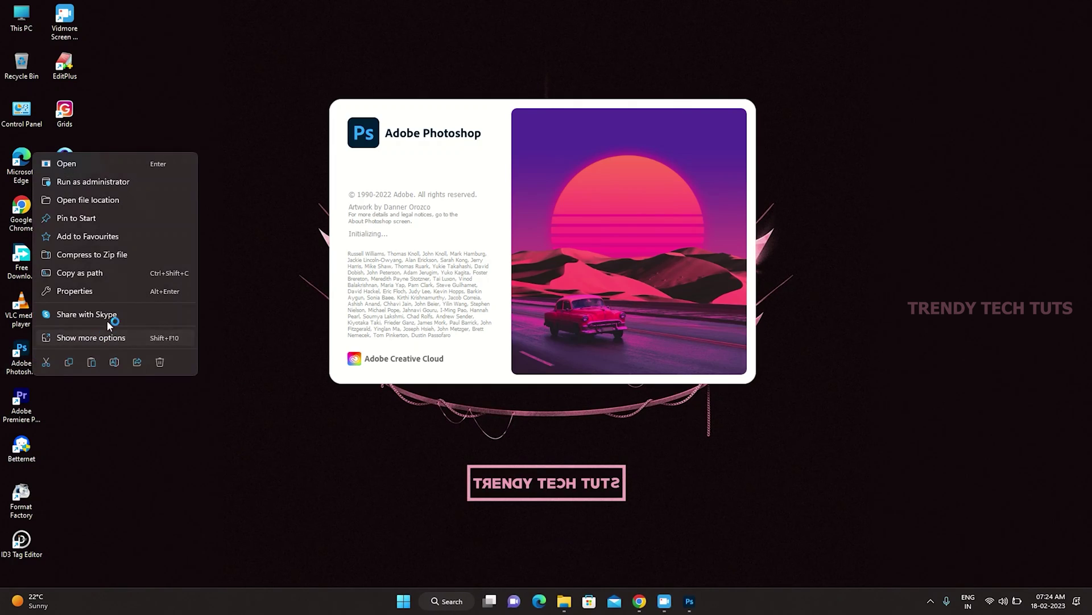
right_click(23, 365)
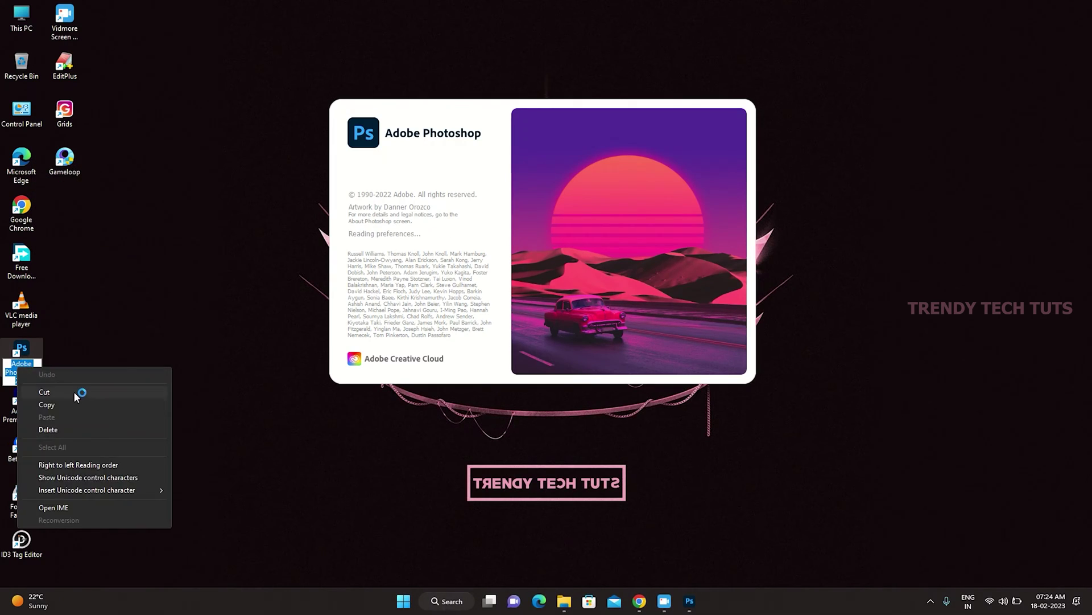
left_click(93, 317)
right_click(93, 316)
left_click(147, 367)
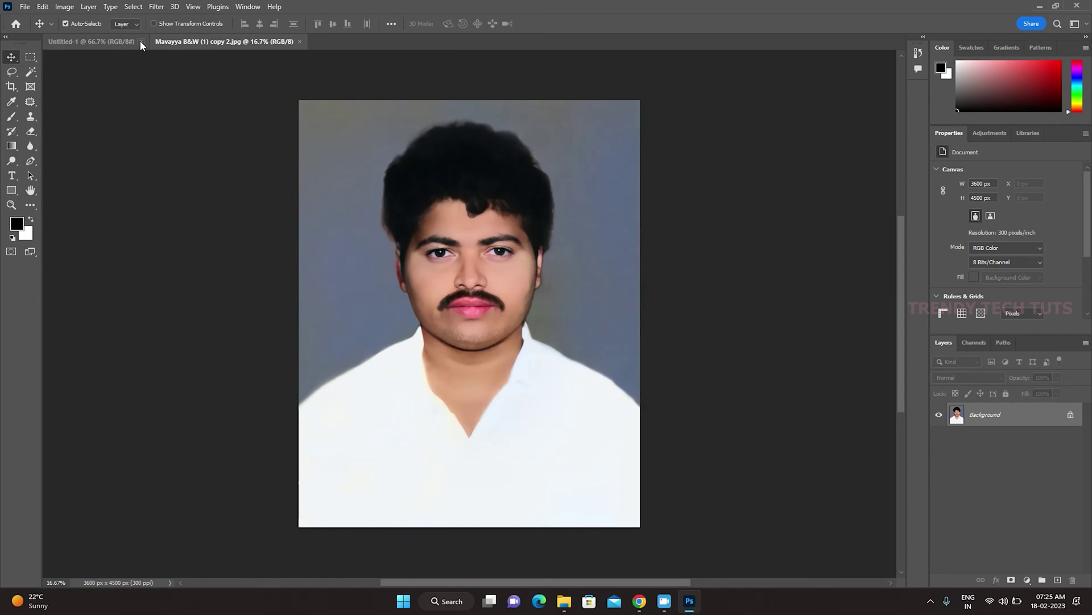
Step: Close the empty Untitled-1 document and open Neural Filters on the portrait photo
left_click(141, 41)
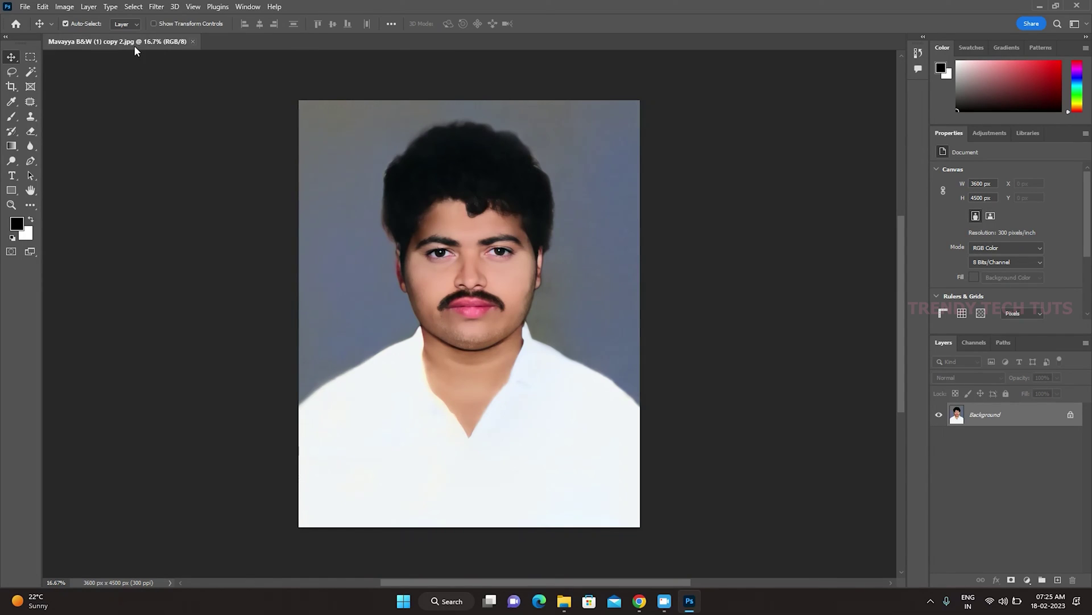
left_click(157, 8)
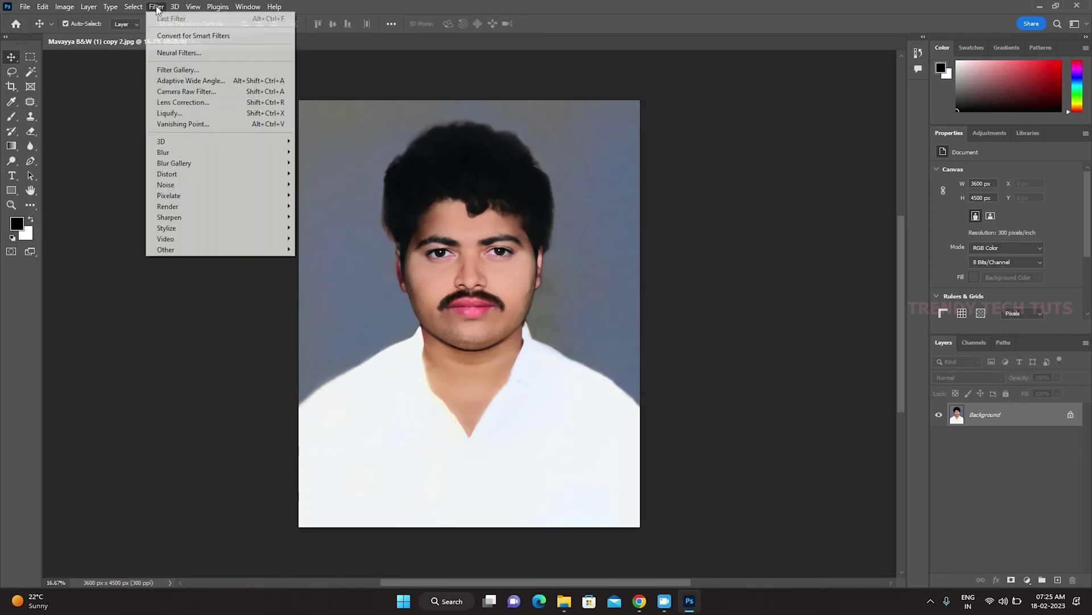
left_click(190, 52)
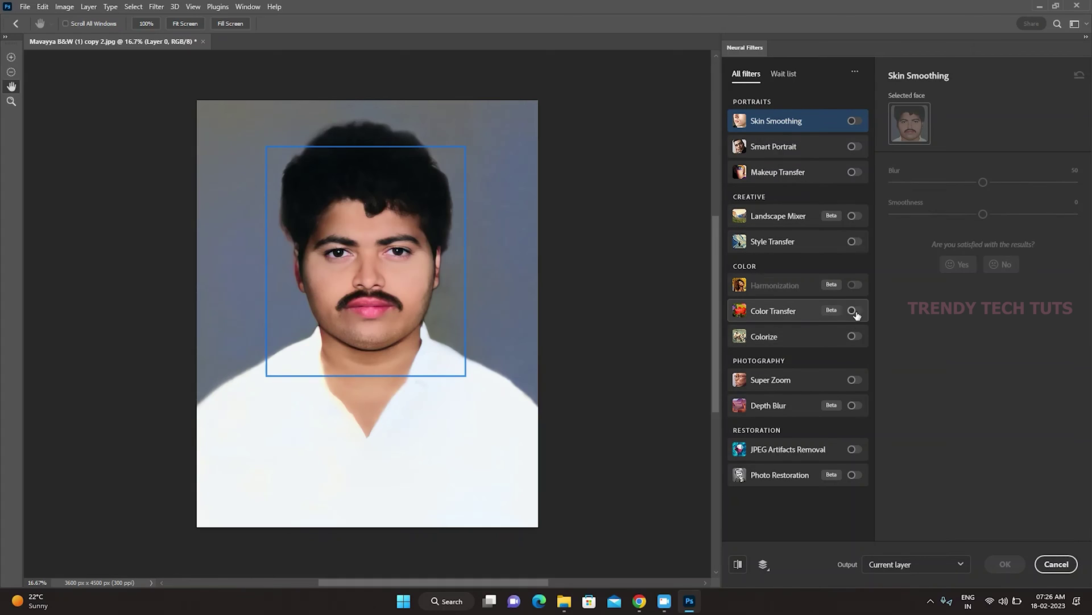
Step: Turn on Colorize, Landscape Mixer with the sunrise valley preset, and Style Transfer
left_click(791, 330)
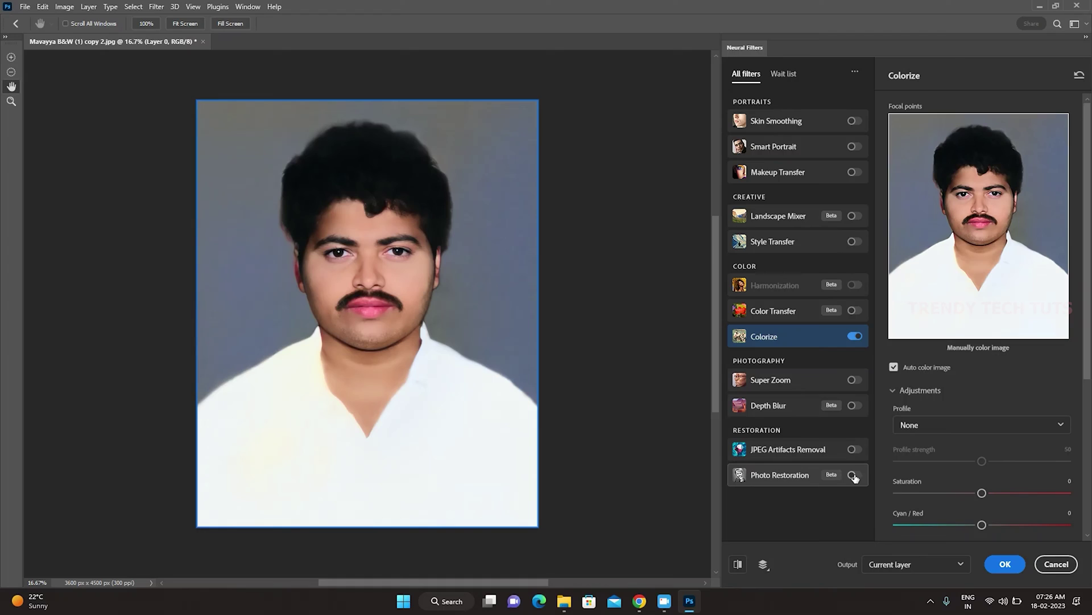
left_click(854, 216)
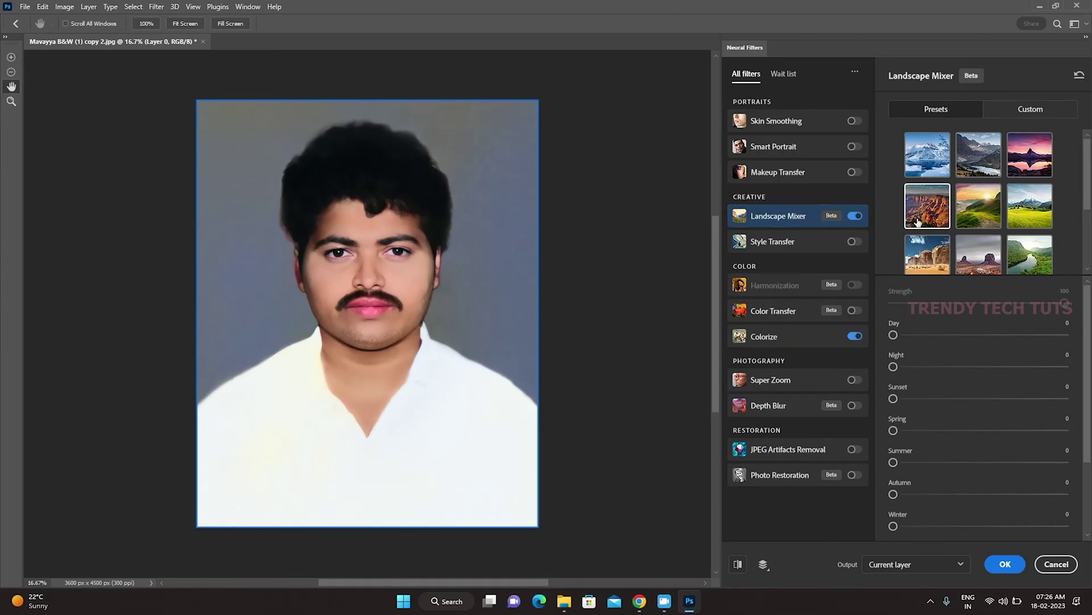
left_click(973, 203)
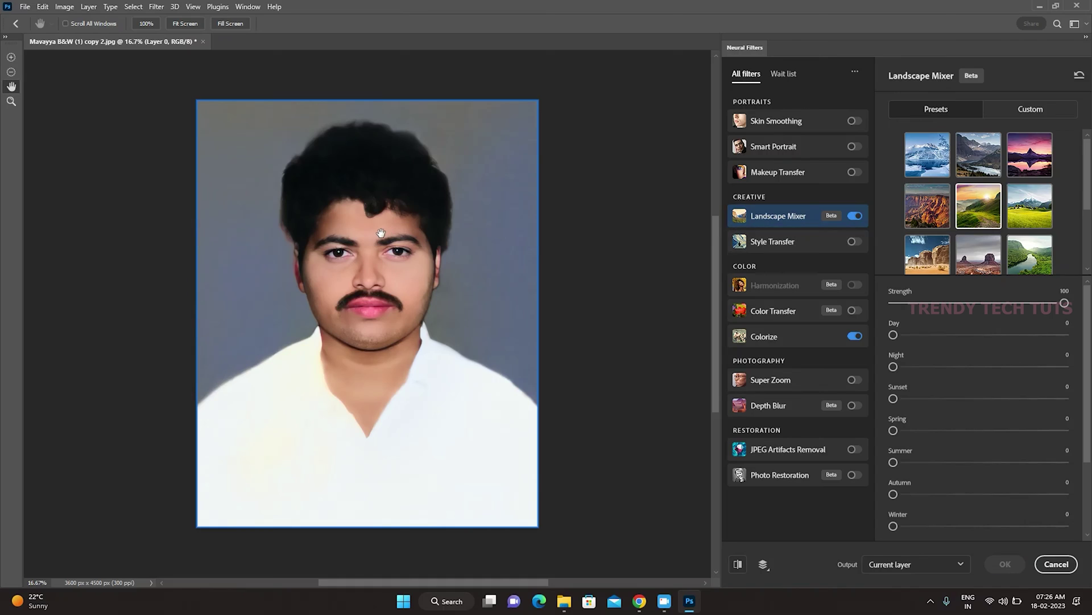
left_click(796, 240)
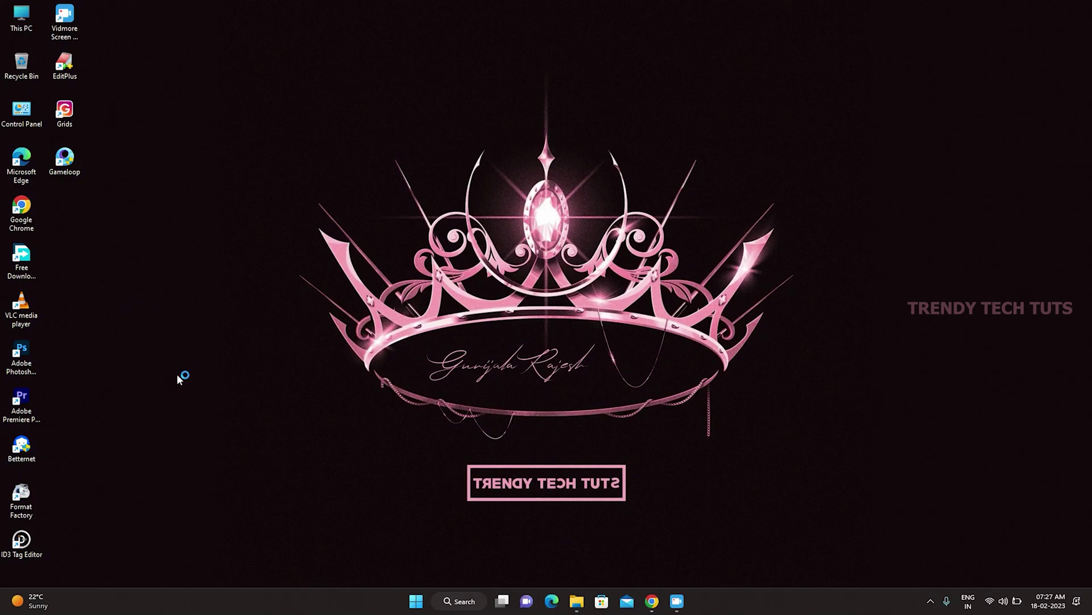
Step: Drag across the desktop shortcut icons with Photoshop closed
left_click_drag(174, 370, 195, 387)
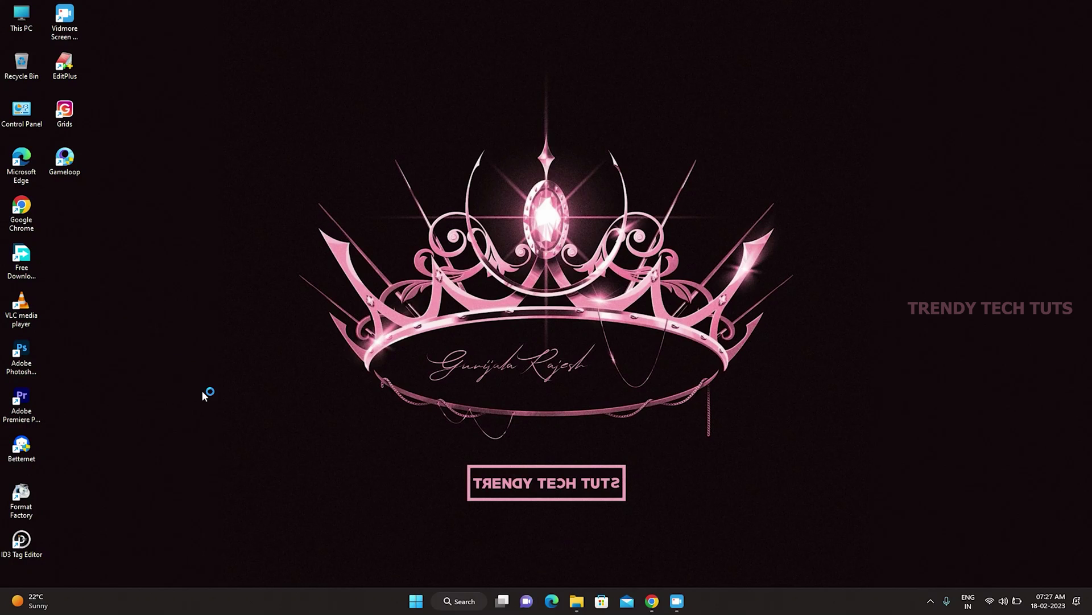